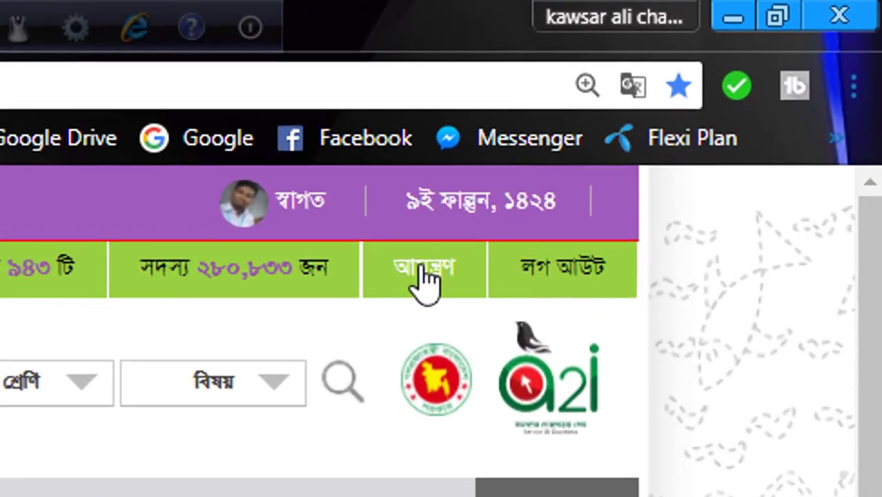
# - Send a portal invitation to the teacher's Gmail address and dismiss the SMS notice
pyautogui.click(619, 153)
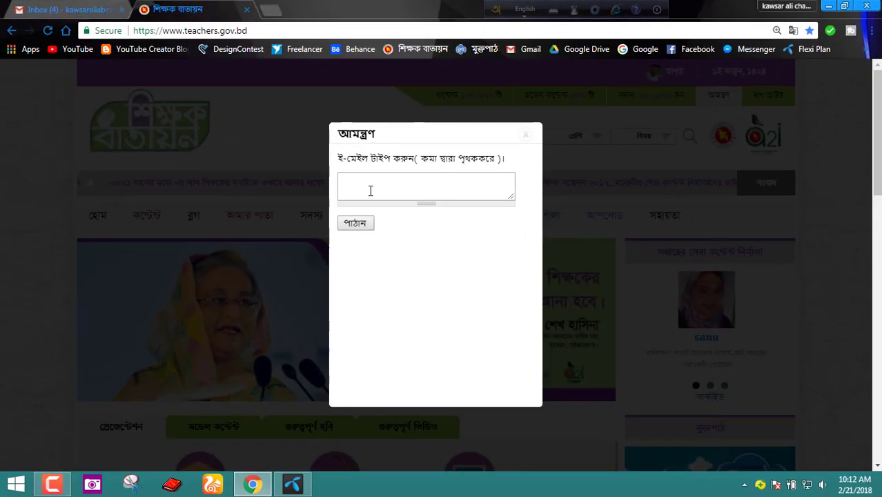
pyautogui.click(370, 190)
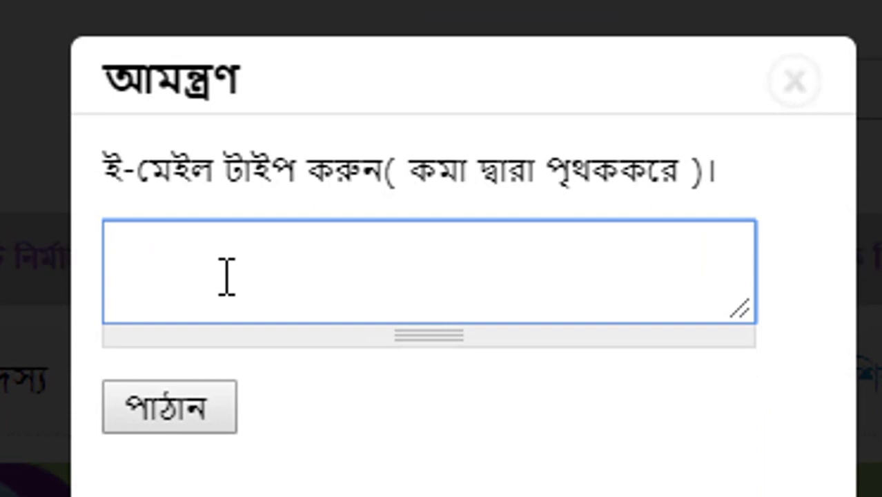
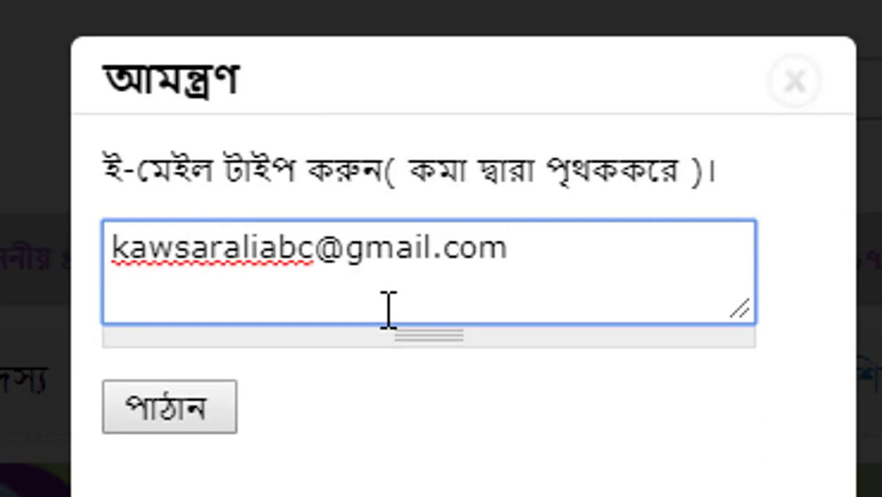
pyautogui.click(173, 417)
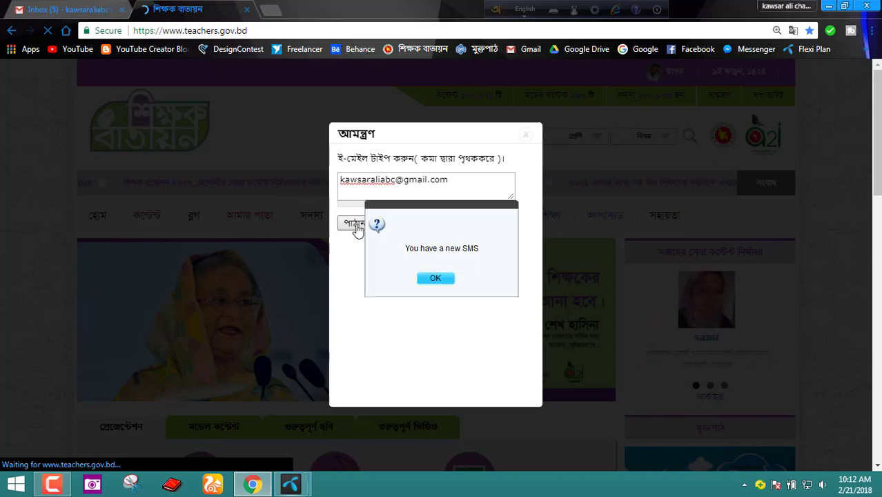
pyautogui.click(434, 279)
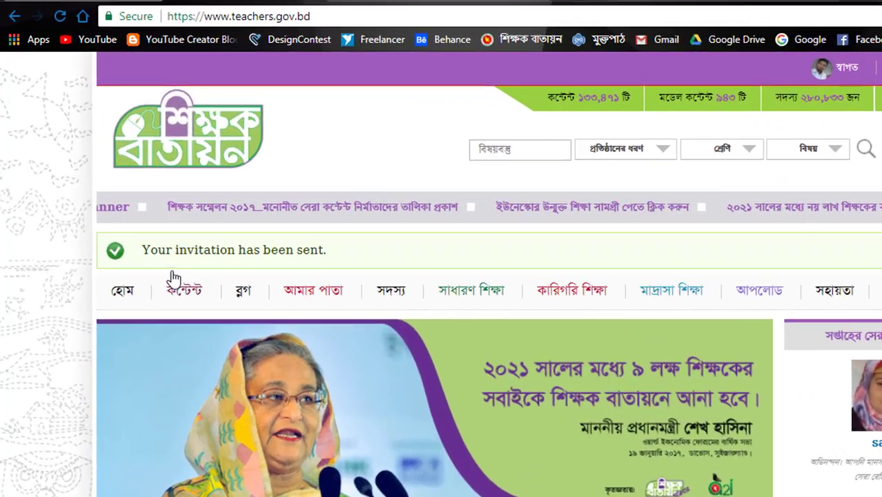
pyautogui.moveTo(142, 229)
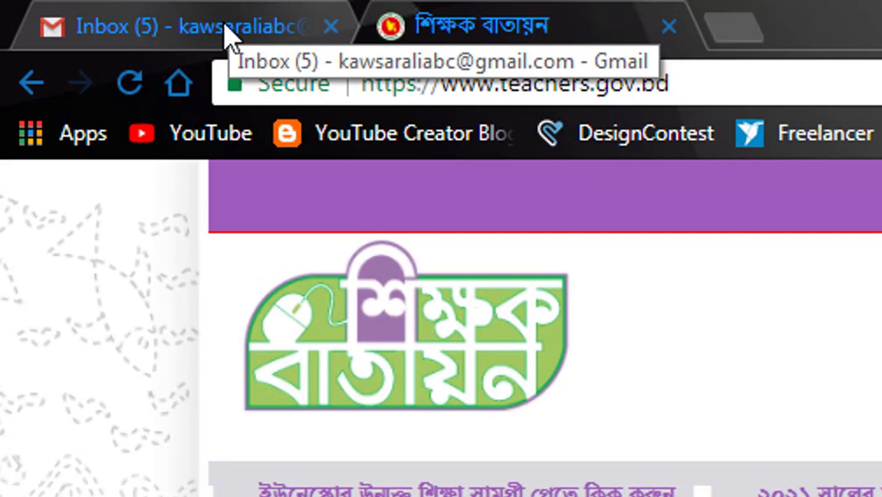
# - Open the 'Invitation From Education Portal' message in the Gmail Primary inbox
pyautogui.click(228, 36)
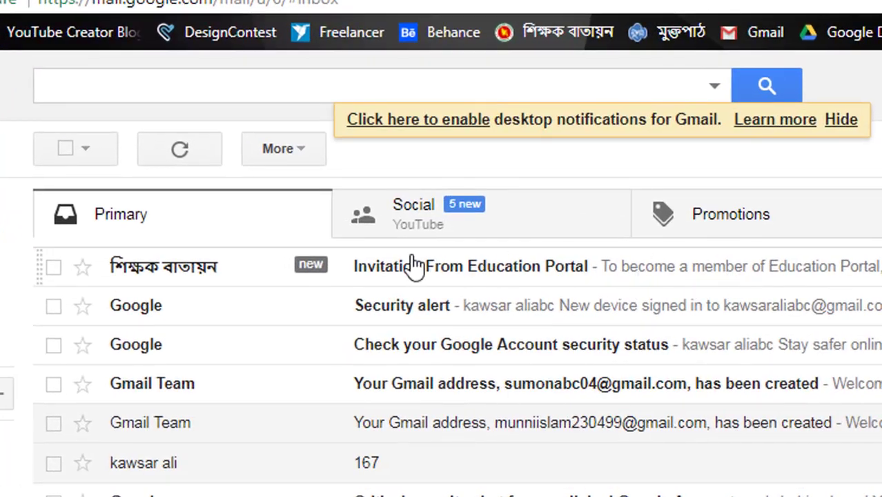
pyautogui.click(506, 278)
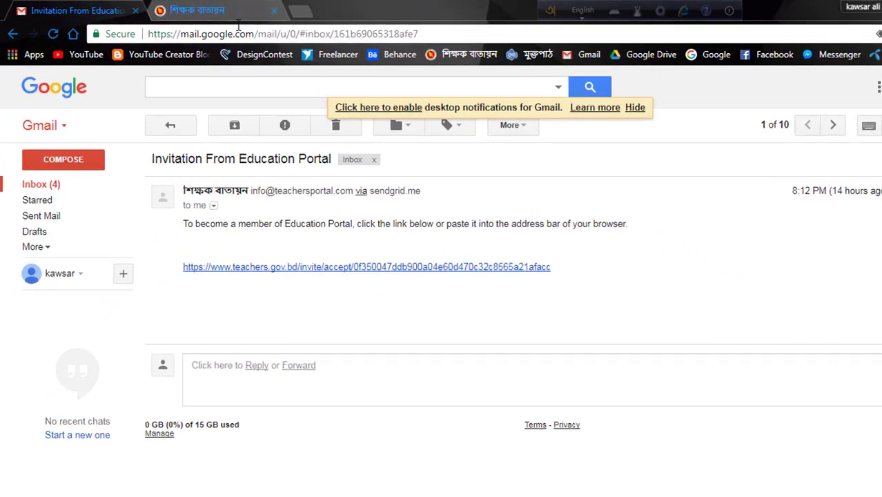
pyautogui.click(234, 10)
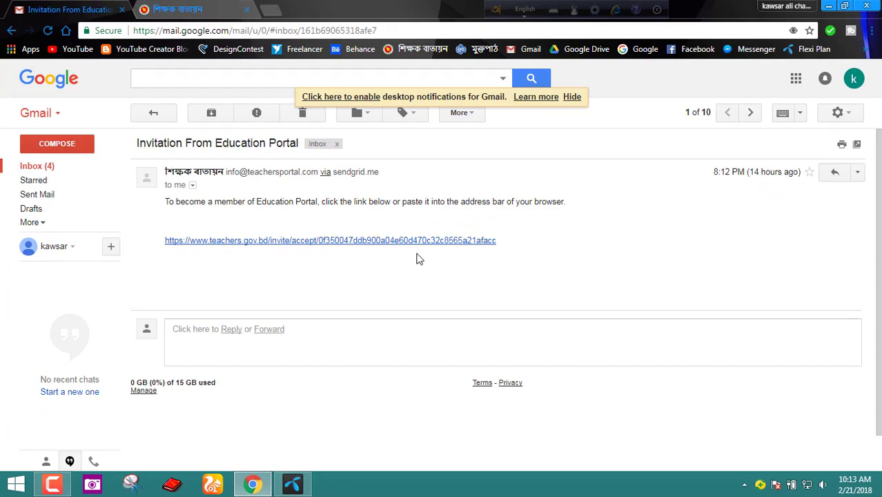
# - Log out of the portal, close its tab, and follow the e-mail's invite link
pyautogui.click(236, 8)
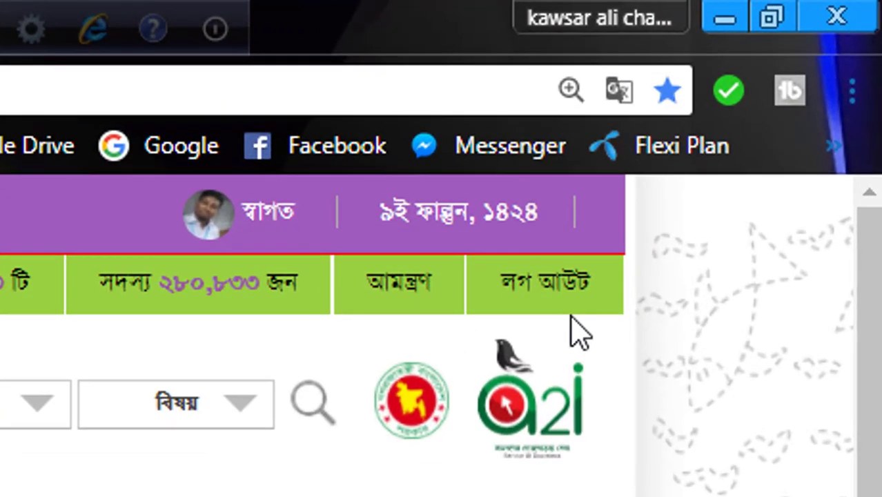
pyautogui.click(527, 289)
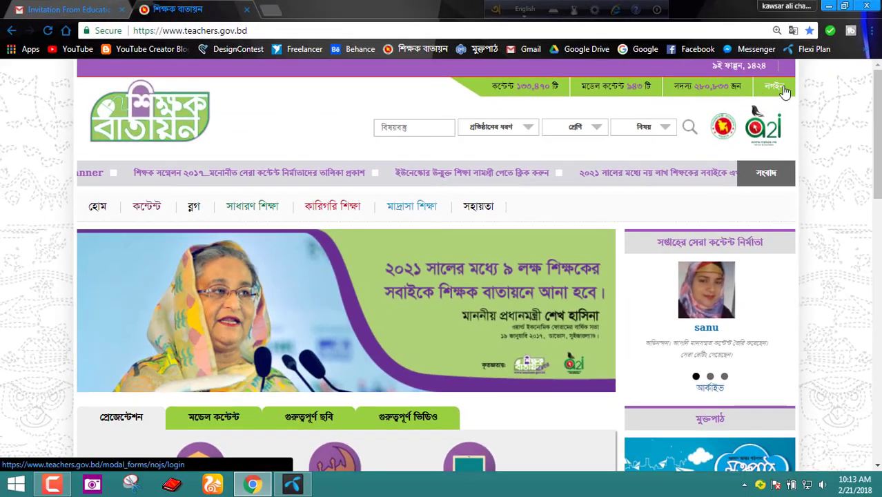
pyautogui.click(247, 9)
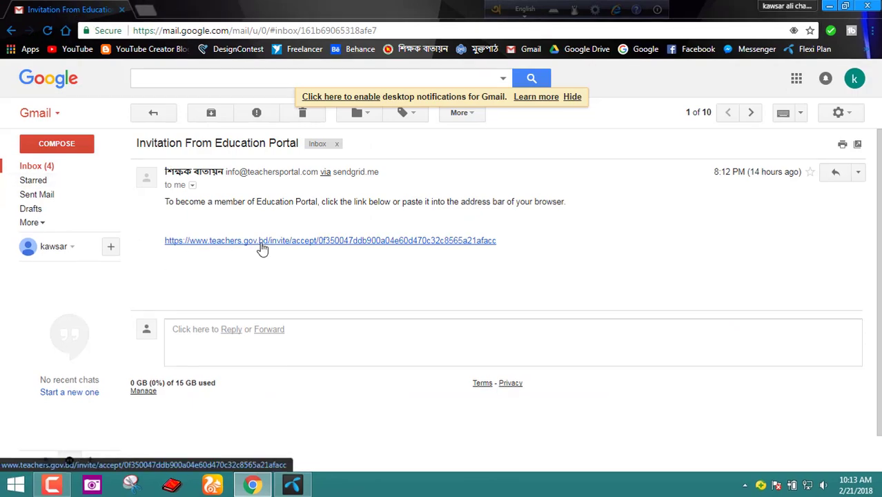
pyautogui.click(275, 323)
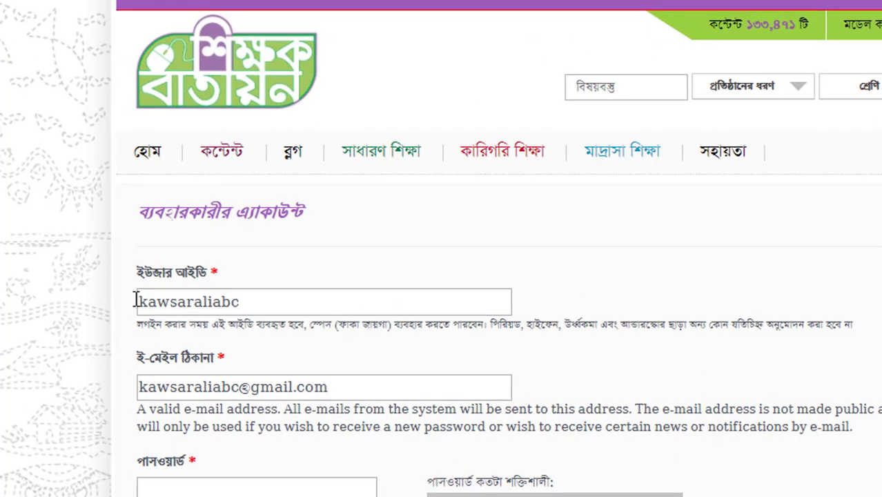
# - Review the prefilled user ID and e-mail address on the registration form
pyautogui.scroll(-3, 111, 312)
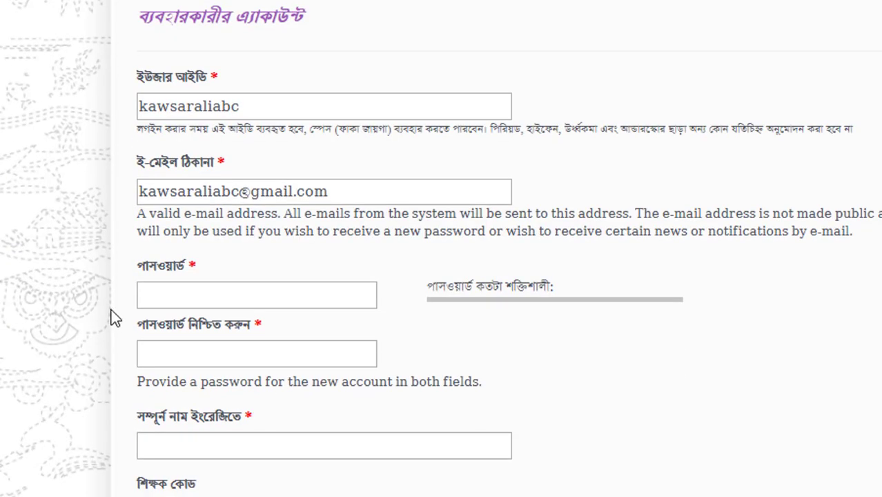
pyautogui.click(288, 107)
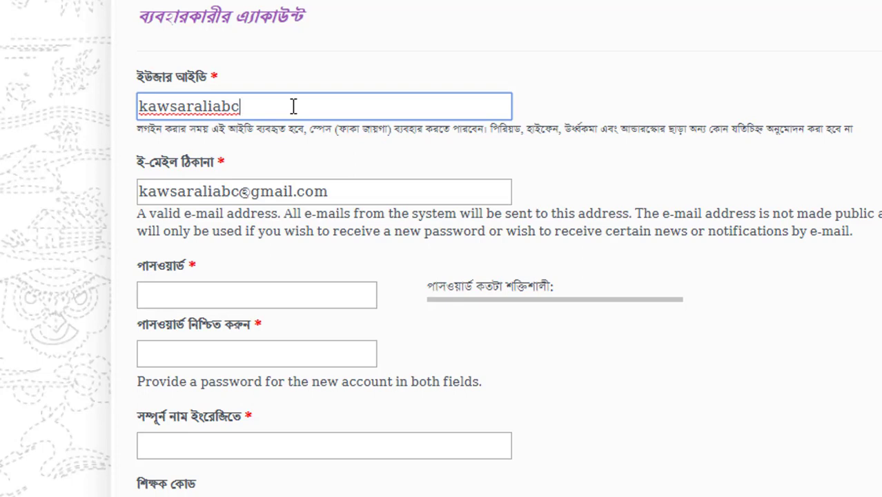
pyautogui.click(566, 138)
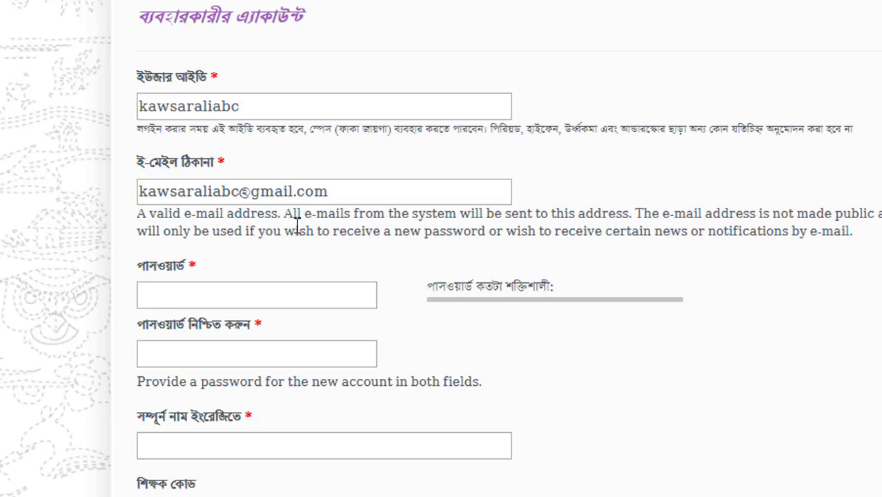
pyautogui.click(346, 190)
# - Enter and confirm an account password rated ভাল, with the match check showing হ্যাঁ
pyautogui.click(254, 295)
pyautogui.write('123456')
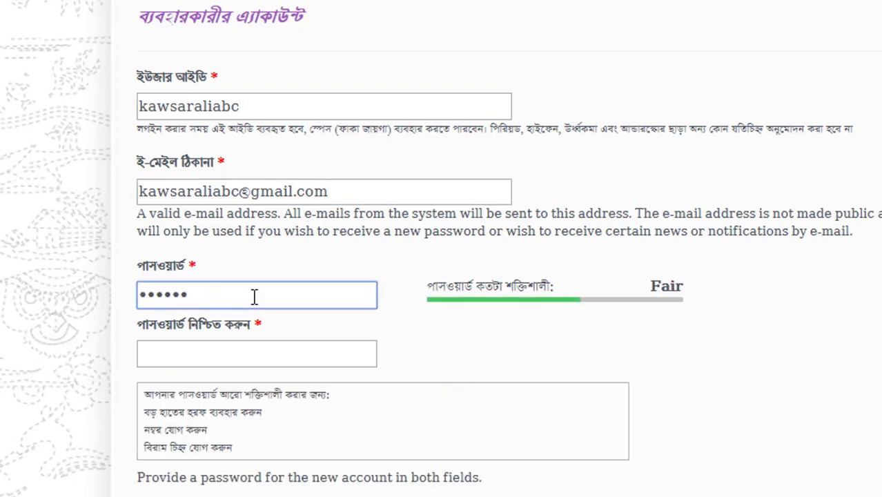
pyautogui.press('BackSpace')
pyautogui.press('BackSpace')
pyautogui.press('BackSpace')
pyautogui.press('BackSpace')
pyautogui.press('BackSpace')
pyautogui.press('BackSpace')
pyautogui.write('12')
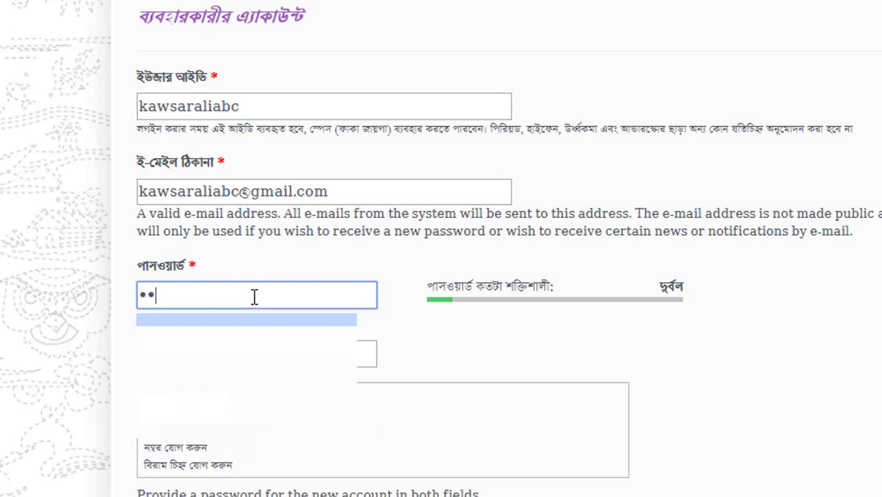
pyautogui.write('3456789012')
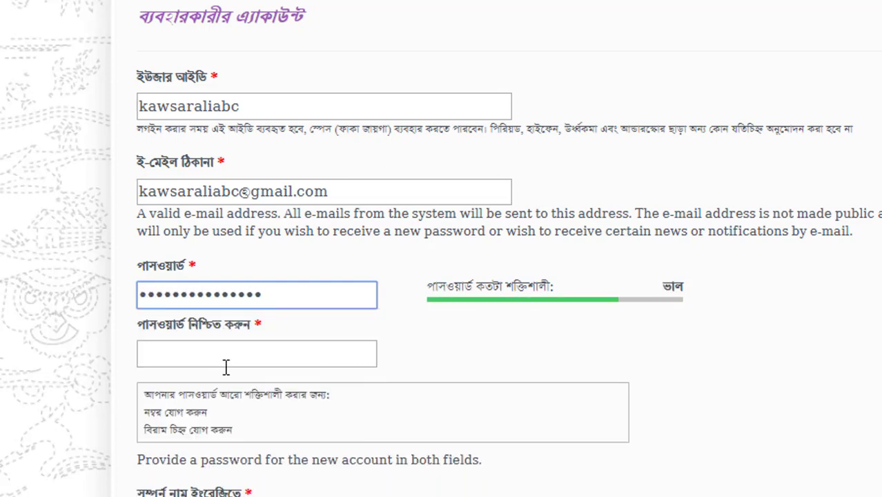
pyautogui.click(232, 355)
pyautogui.write('12')
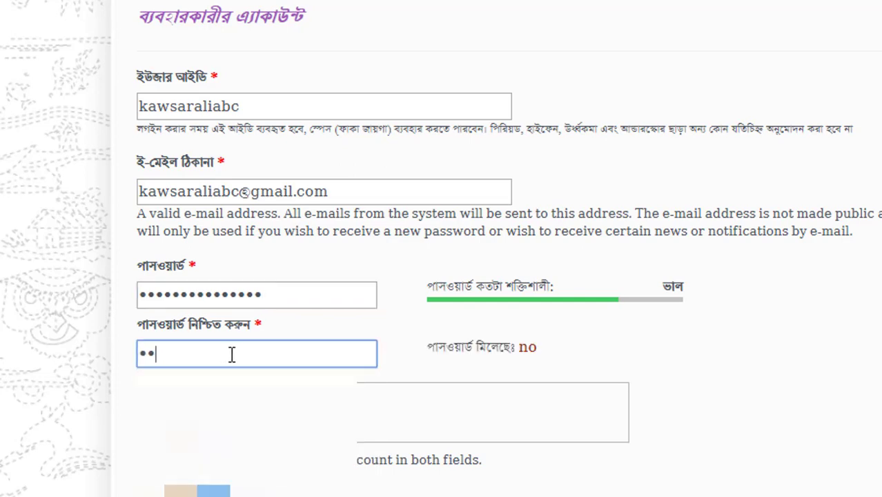
pyautogui.write('3456789012345')
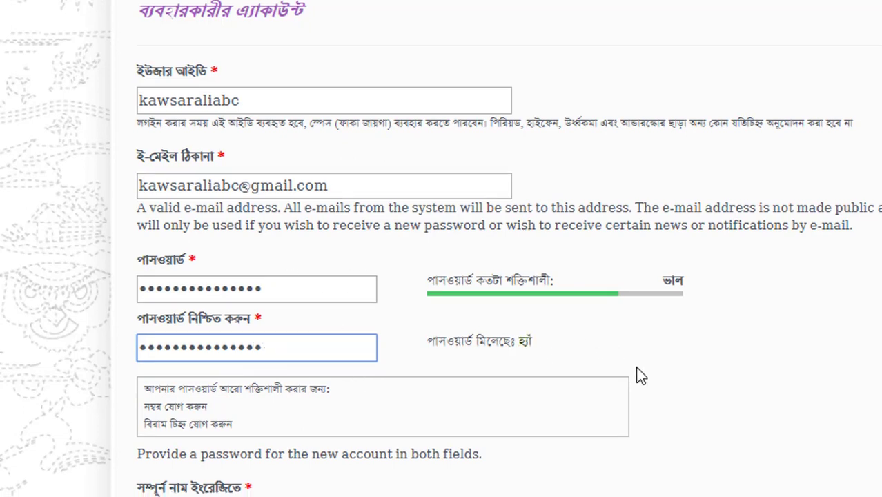
pyautogui.scroll(-3, 330, 319)
# - Enter the teacher's full name in English and fill in the teacher code
pyautogui.click(282, 327)
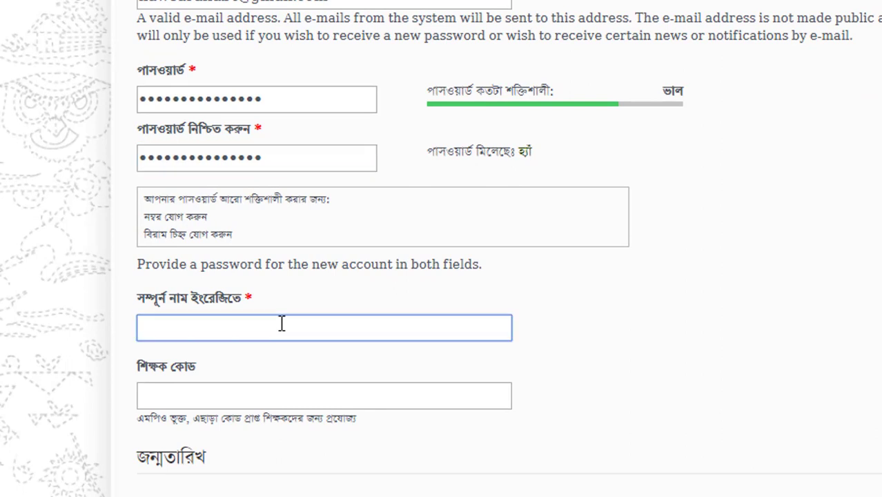
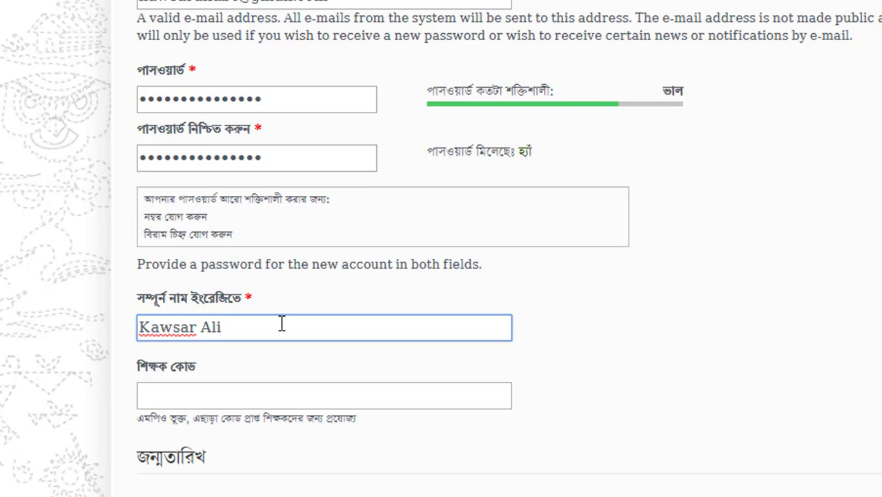
pyautogui.click(237, 396)
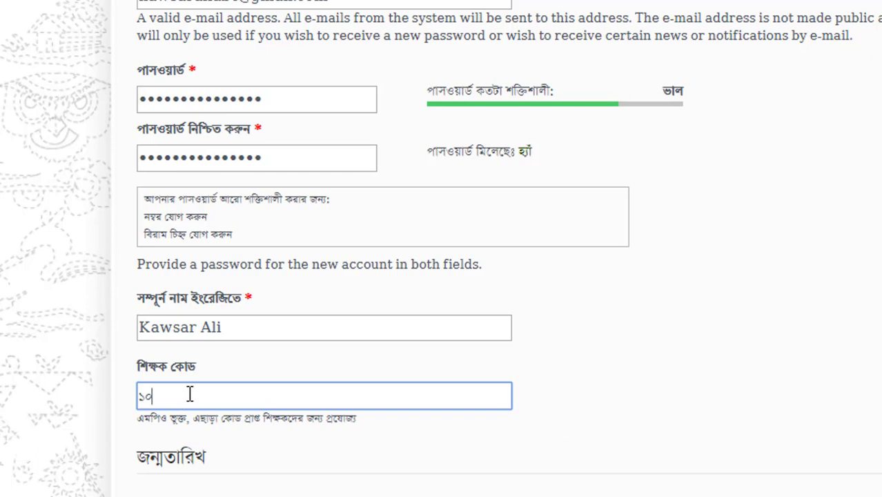
pyautogui.click(623, 402)
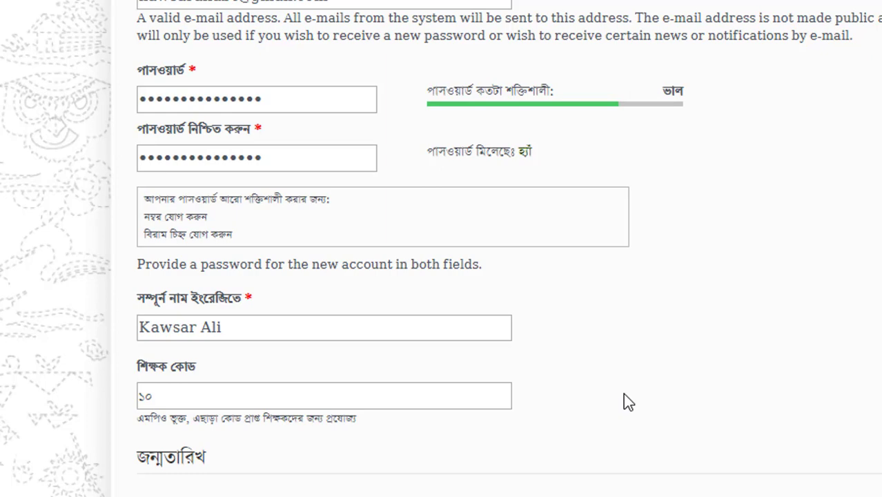
pyautogui.scroll(-3, 539, 405)
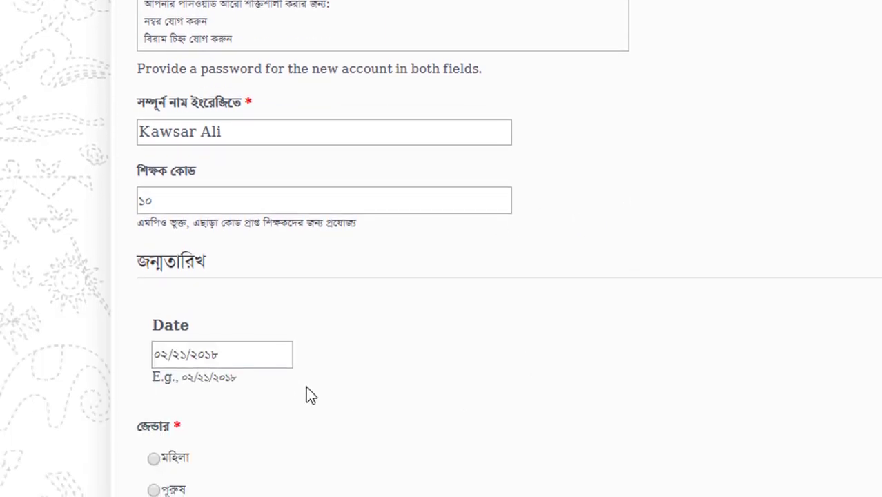
pyautogui.click(167, 356)
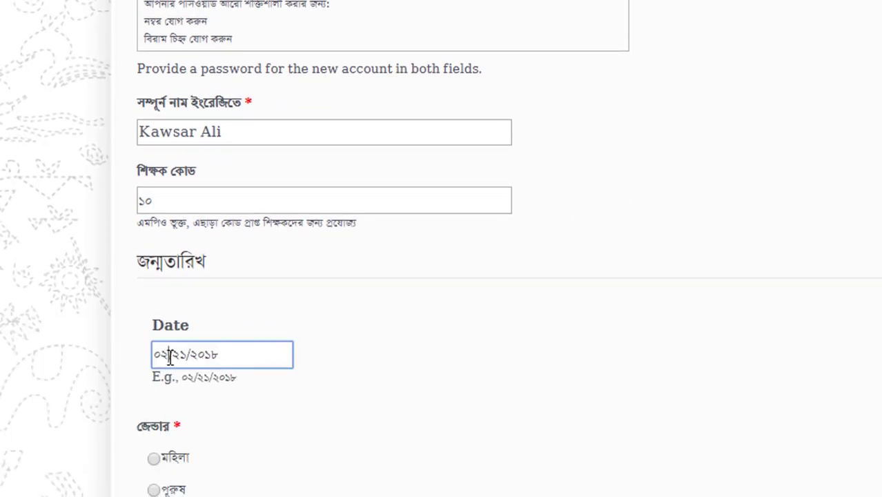
pyautogui.press('Right')
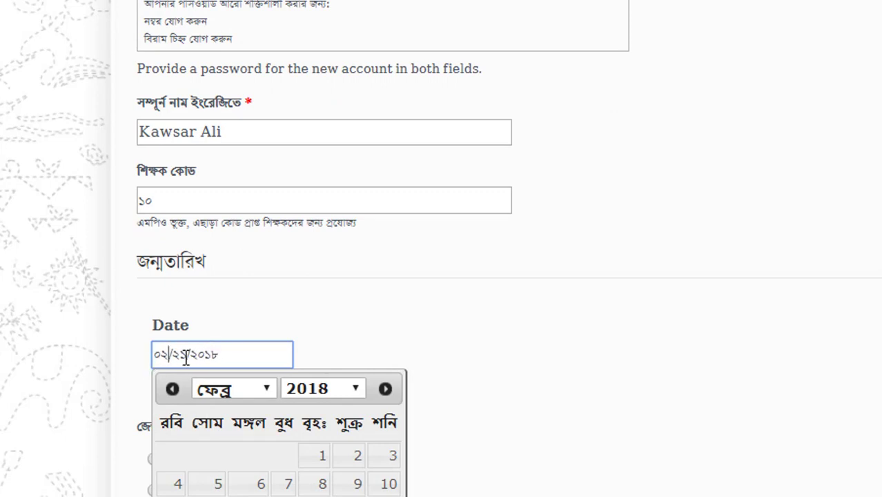
pyautogui.click(157, 352)
pyautogui.write('১০')
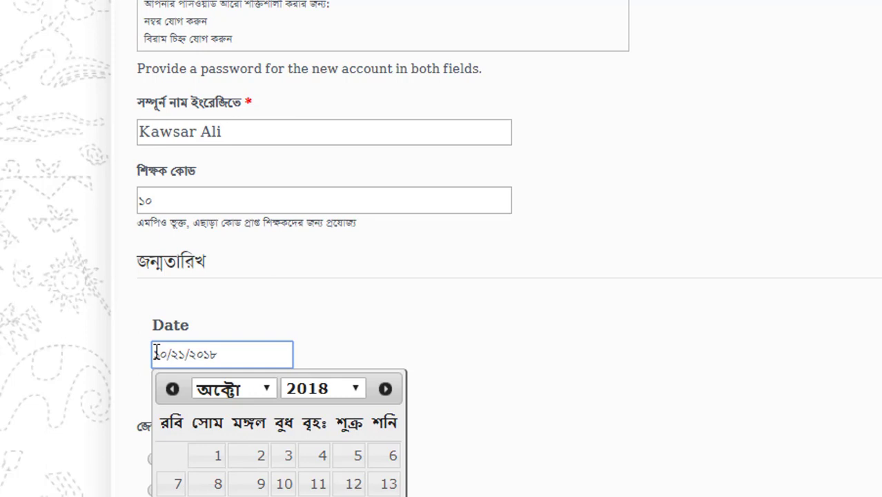
pyautogui.click(427, 330)
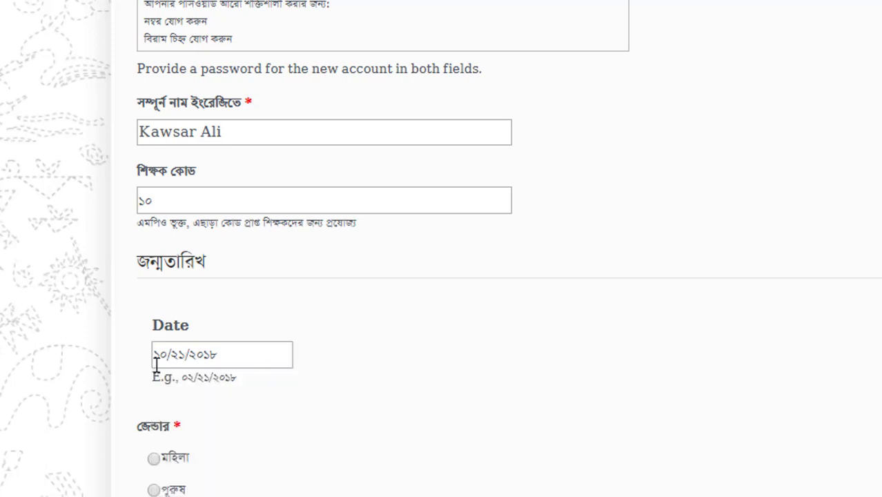
pyautogui.click(163, 355)
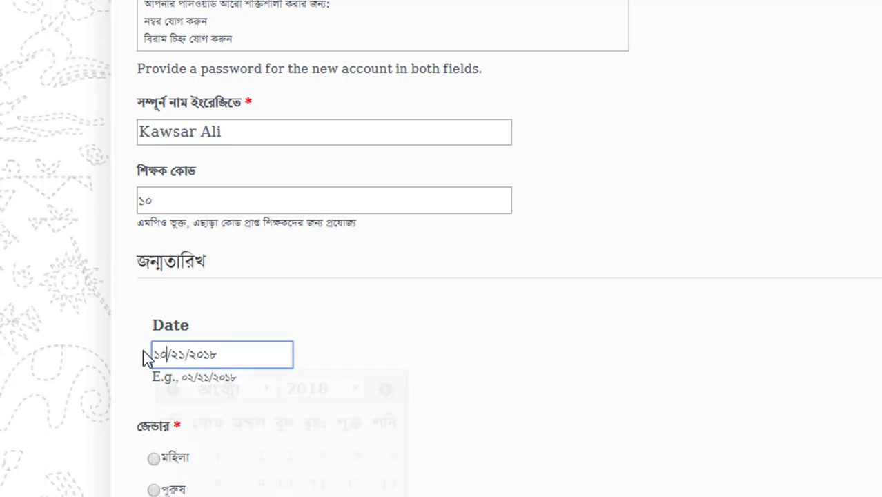
pyautogui.click(187, 355)
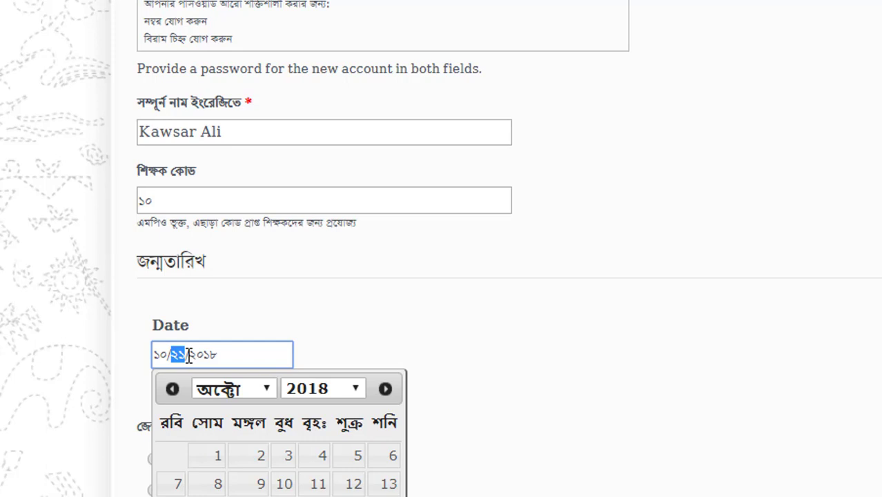
pyautogui.write('০২')
pyautogui.moveTo(218, 356); pyautogui.dragTo(193, 361)
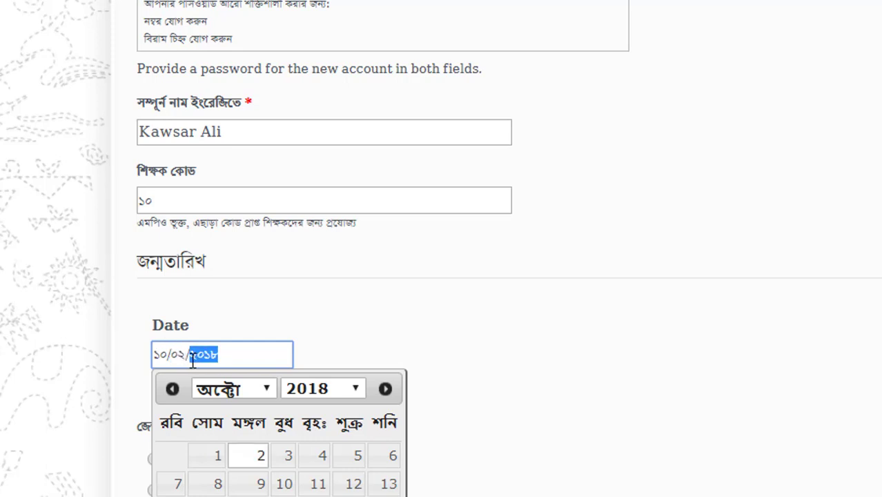
pyautogui.write('১৯৮৪')
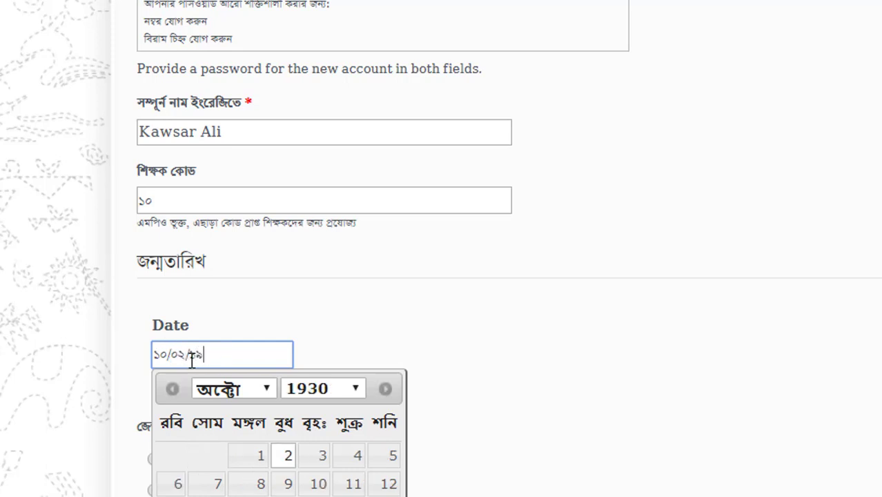
pyautogui.click(595, 360)
# - Select gender পুরুষ and enter the teacher's mobile number
pyautogui.scroll(-4, 502, 430)
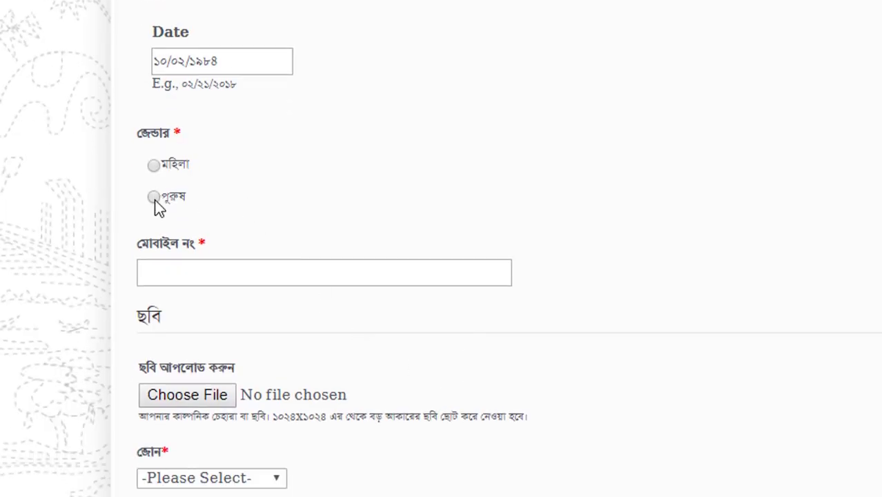
pyautogui.click(154, 198)
pyautogui.click(194, 273)
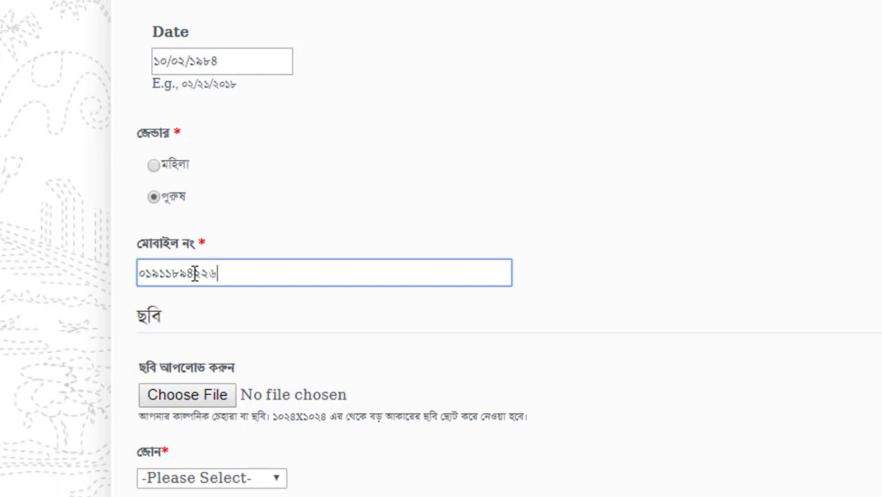
pyautogui.scroll(-3, 560, 231)
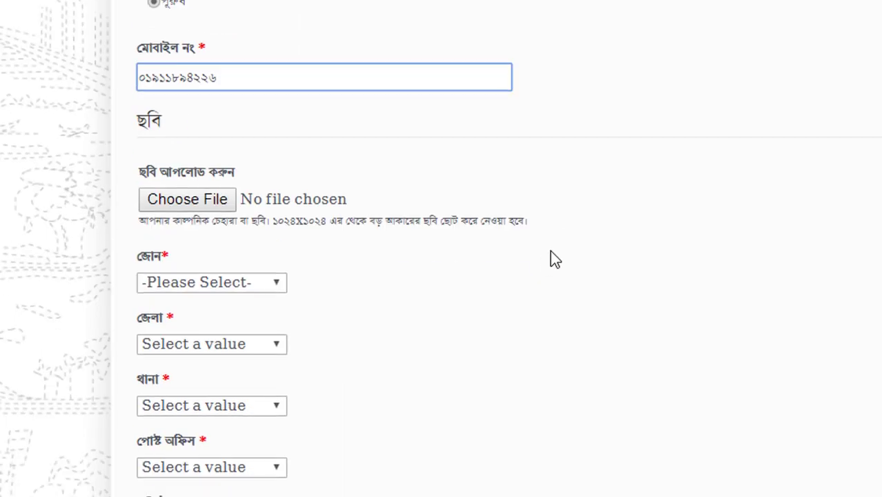
# - Attach a JPG photo from the audio video (F:) drive as the registration photo
pyautogui.click(205, 207)
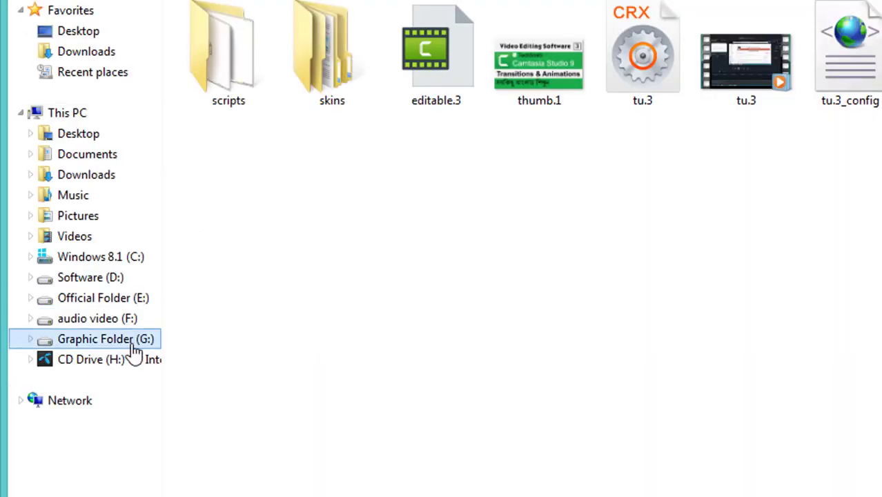
pyautogui.click(133, 345)
pyautogui.click(97, 319)
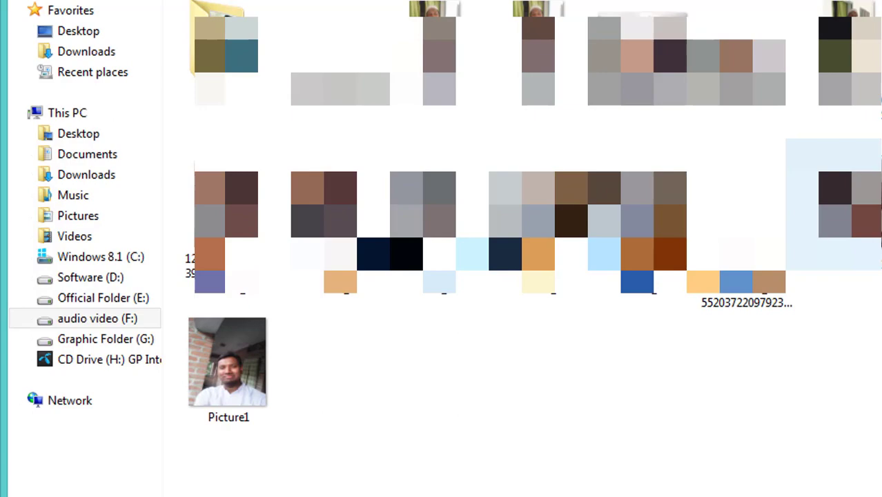
pyautogui.doubleClick(855, 222)
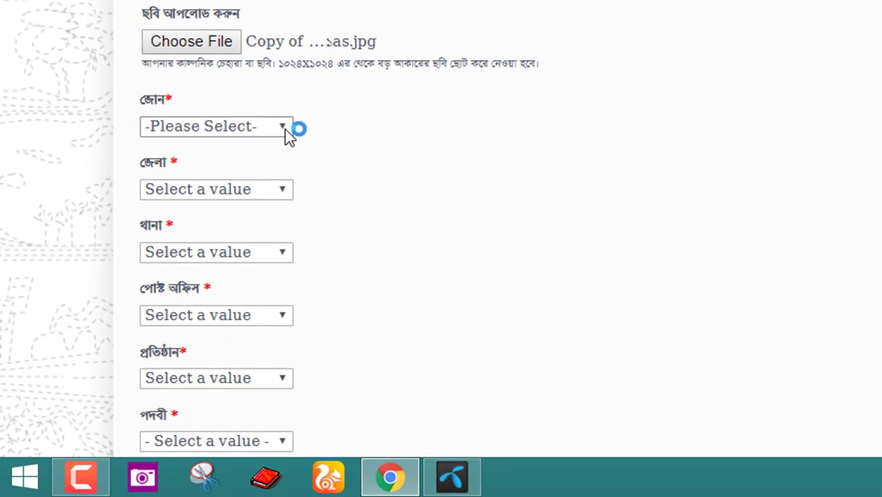
# - Select zone RAJSHAHI, district and thana NAWABGANJ, and post office C. NAWABGANJ
pyautogui.click(285, 131)
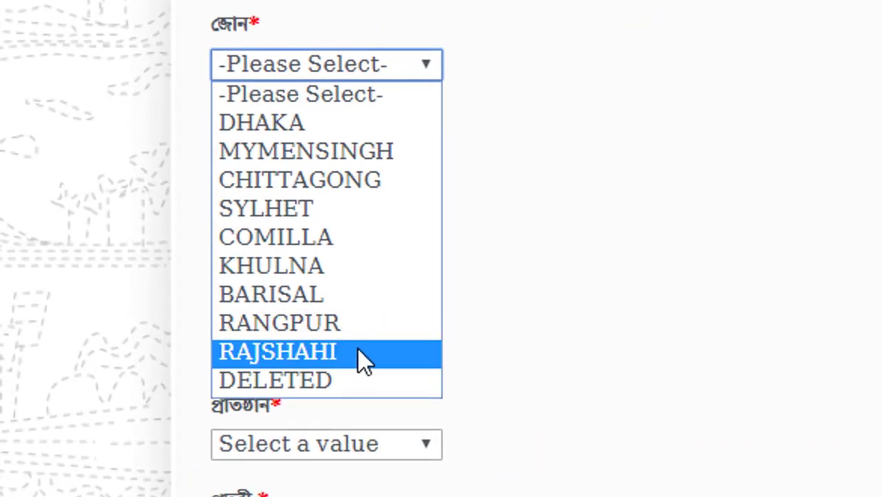
pyautogui.click(357, 349)
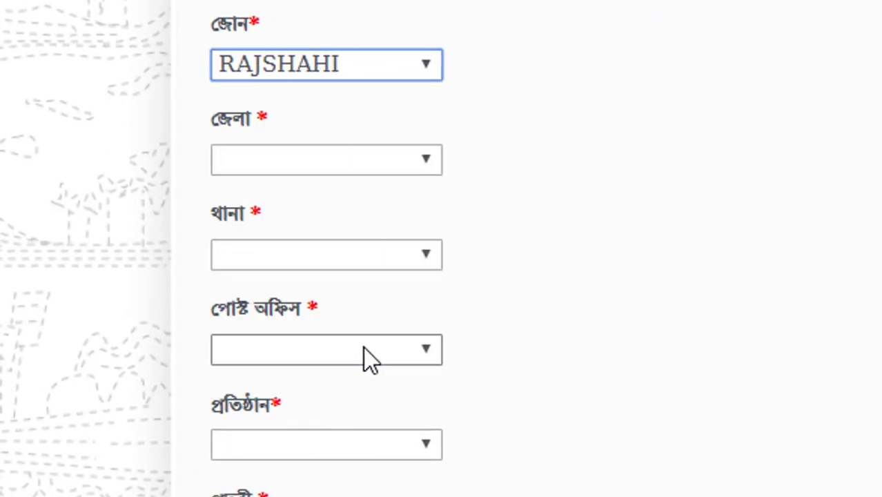
pyautogui.click(420, 160)
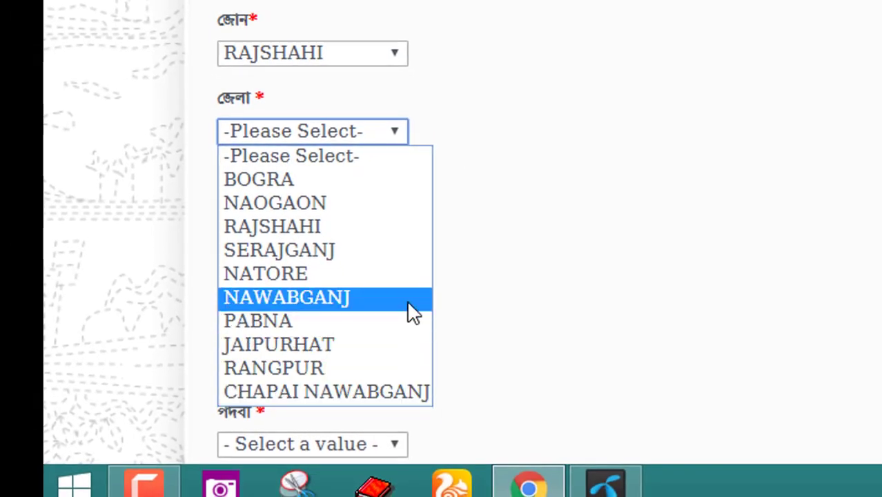
pyautogui.click(407, 301)
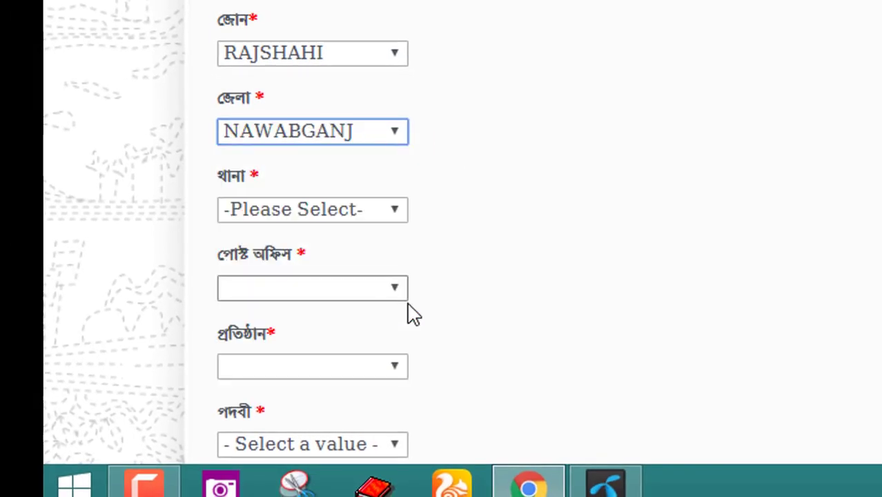
pyautogui.scroll(-3, 470, 172)
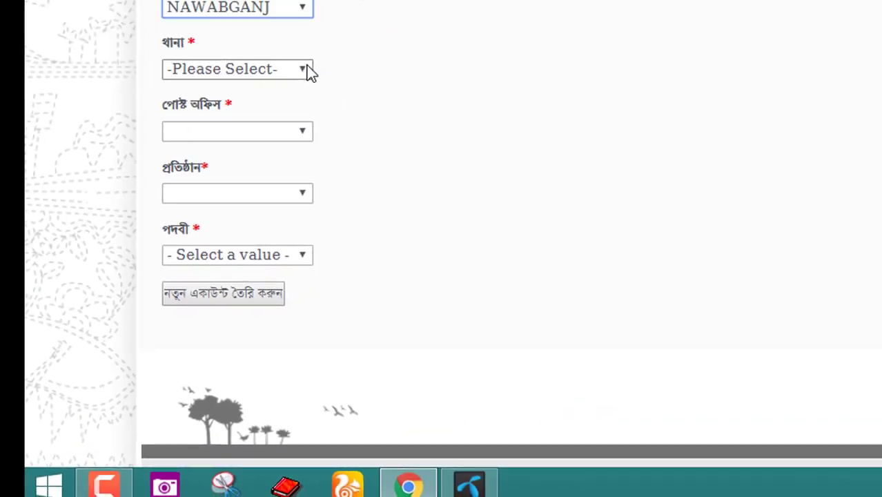
pyautogui.click(306, 70)
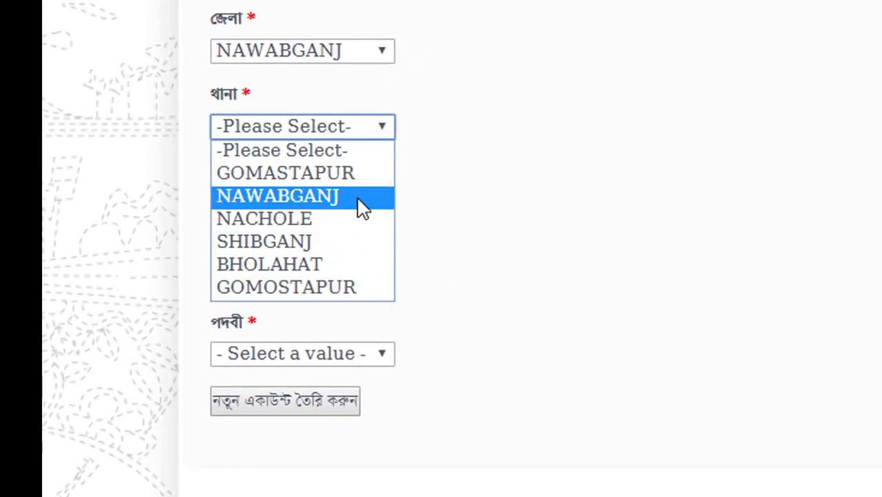
pyautogui.click(362, 207)
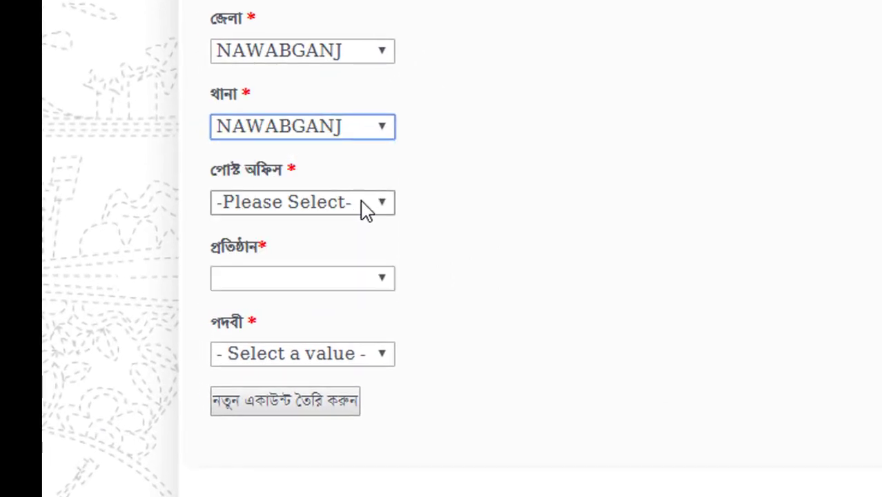
pyautogui.click(384, 208)
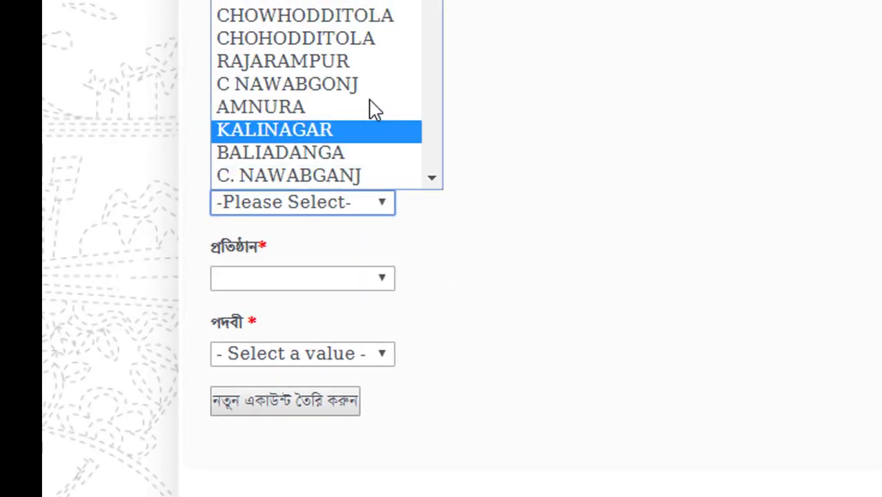
pyautogui.click(367, 173)
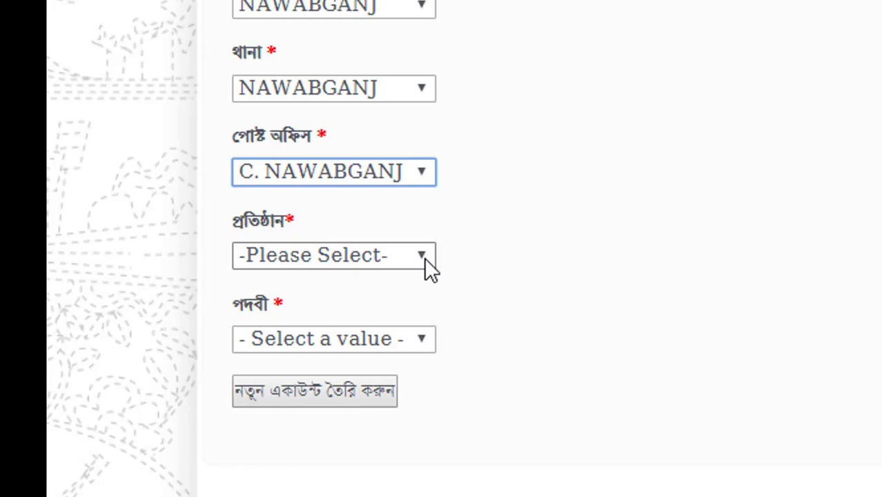
# - Choose Others as the institution and type the name 'MOharajpur HIgh School'
pyautogui.click(424, 257)
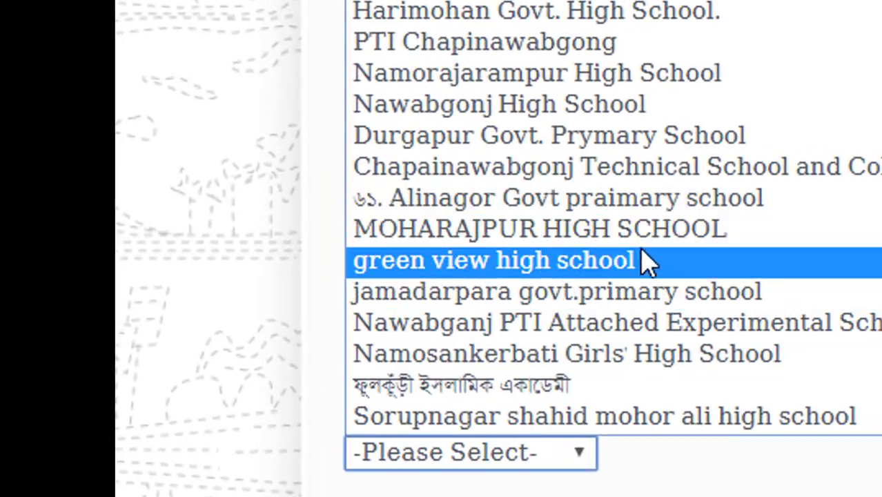
pyautogui.click(649, 230)
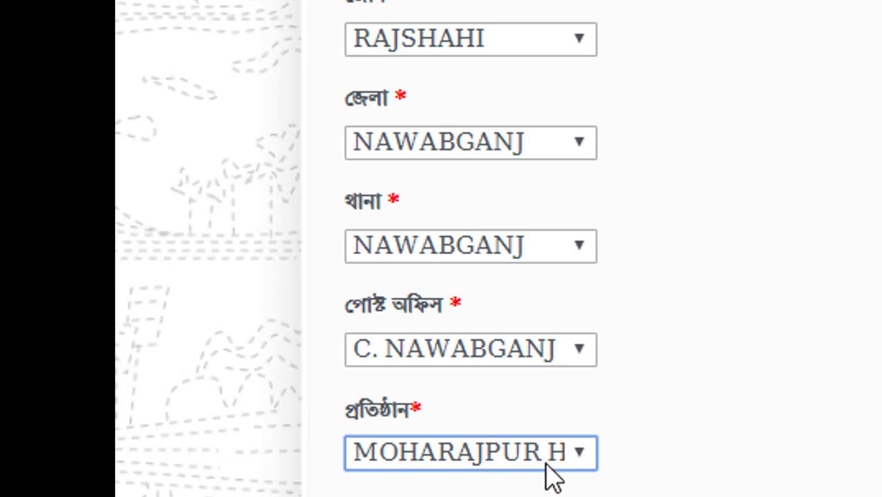
pyautogui.click(585, 461)
pyautogui.scroll(-2, 650, 300)
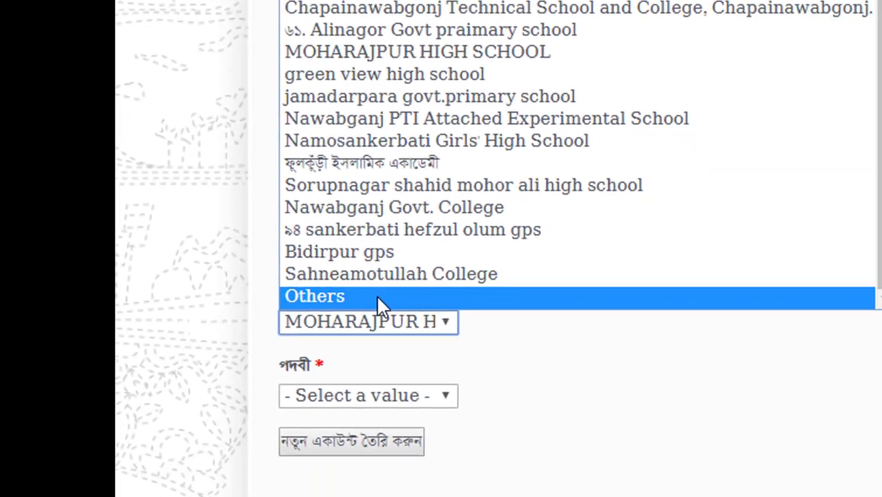
pyautogui.click(377, 298)
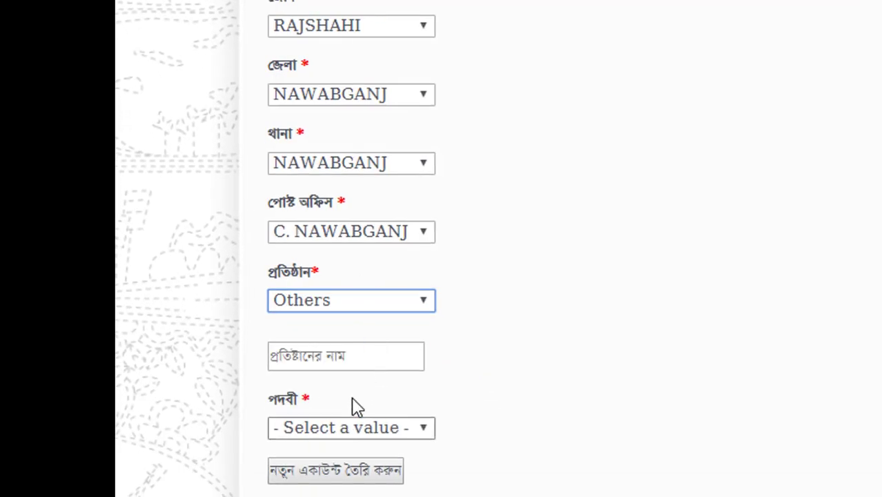
pyautogui.click(350, 359)
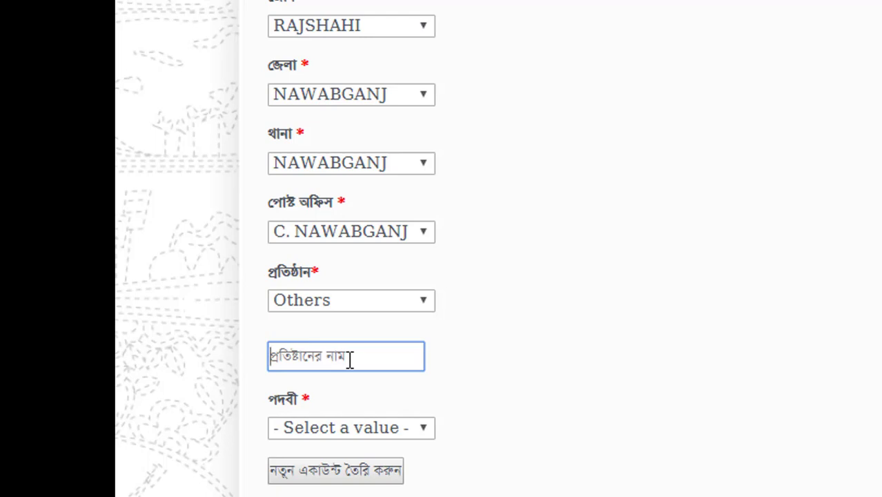
pyautogui.write('MOharaj')
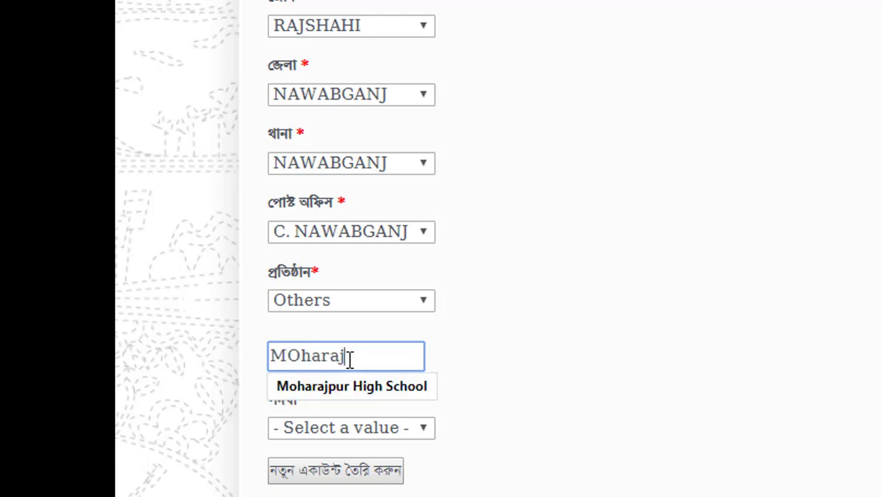
pyautogui.write('pur HI')
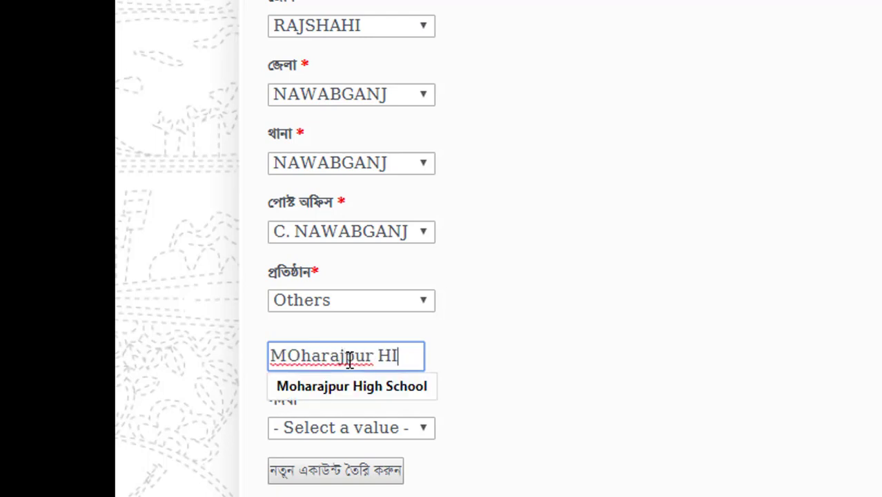
pyautogui.write('f')
pyautogui.press('BackSpace')
pyautogui.write('gh School')
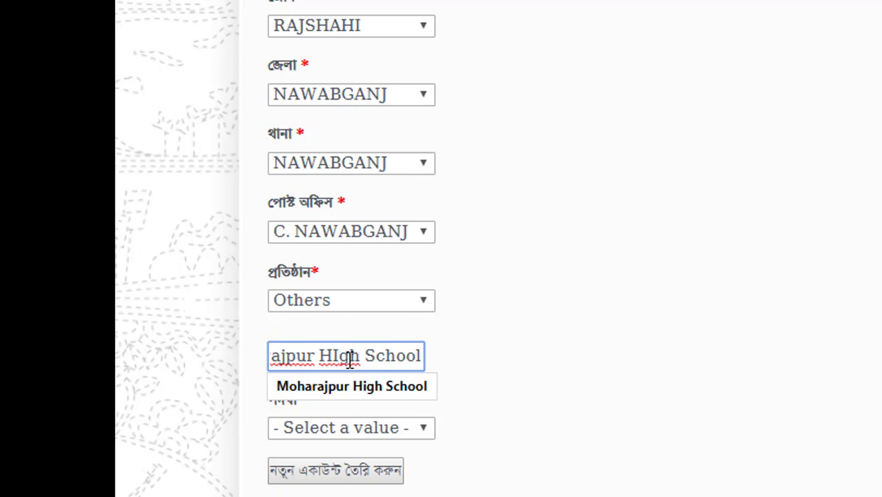
pyautogui.click(732, 361)
pyautogui.scroll(-3, 473, 242)
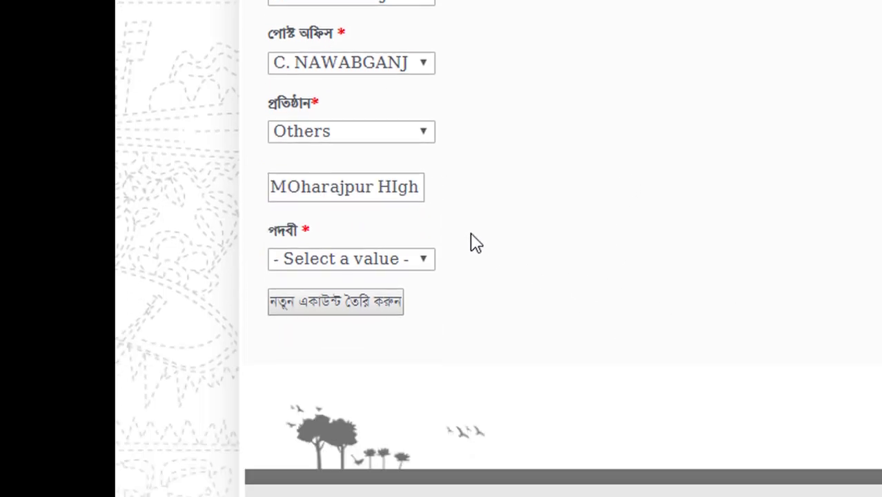
# - Pick সহকারী শিক্ষক as the designation, then return to the User ID box
pyautogui.click(417, 259)
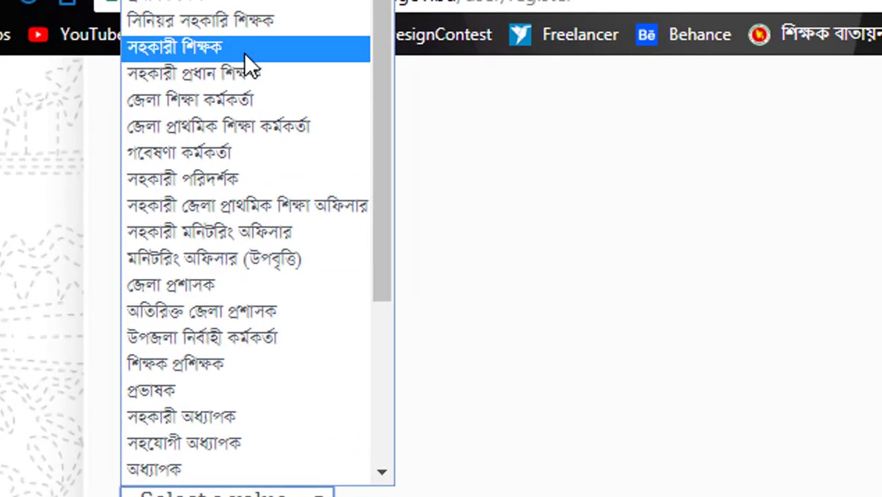
pyautogui.click(244, 53)
pyautogui.scroll(-3, 788, 279)
pyautogui.scroll(10, 803, 252)
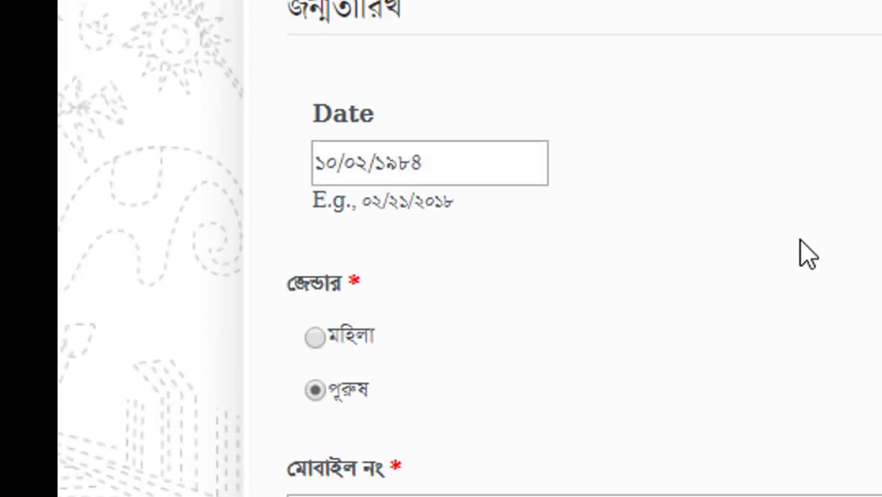
pyautogui.scroll(5, 808, 254)
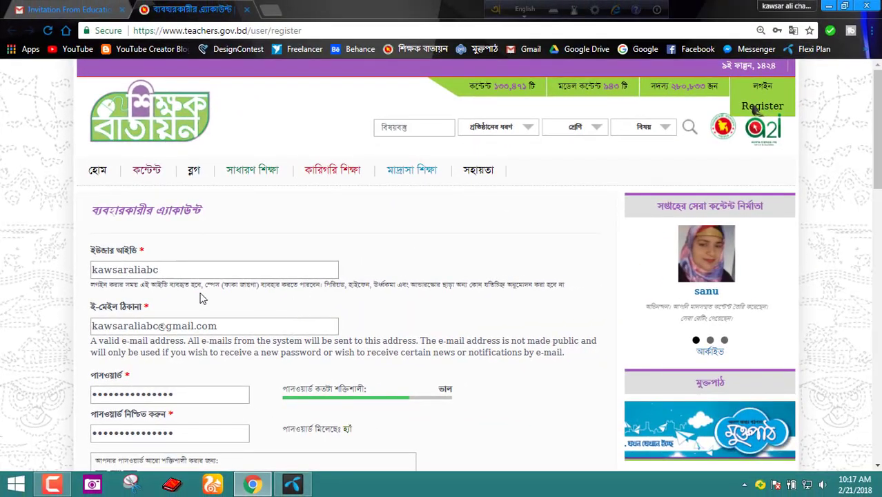
pyautogui.click(132, 271)
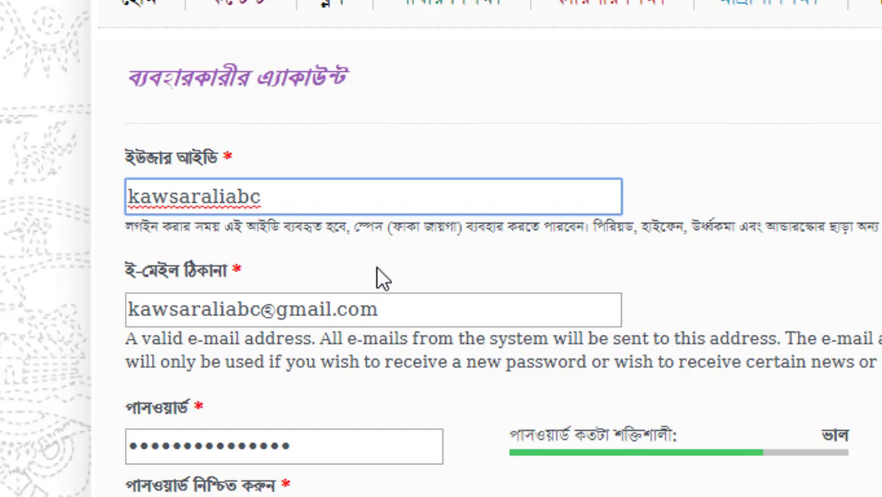
# - Delete the two trailing letters of the user ID and insert a space between first and last name
pyautogui.scroll(-5, 383, 273)
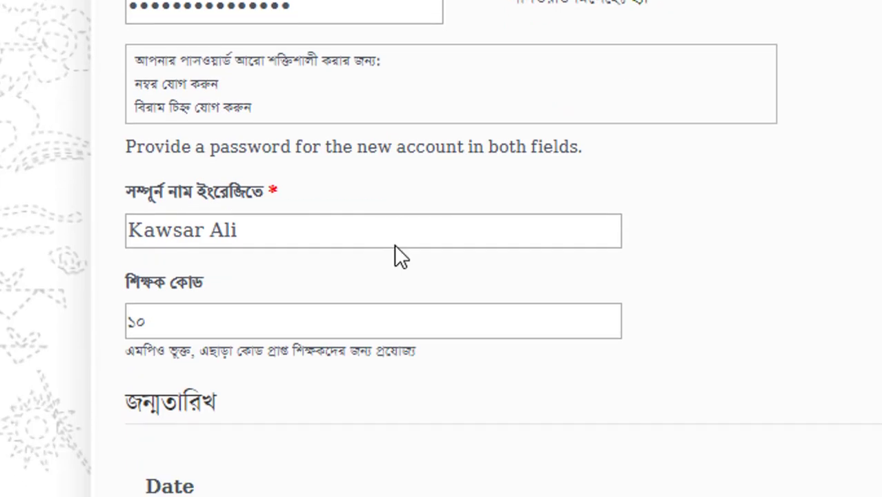
pyautogui.scroll(-15, 395, 249)
pyautogui.scroll(10, 399, 253)
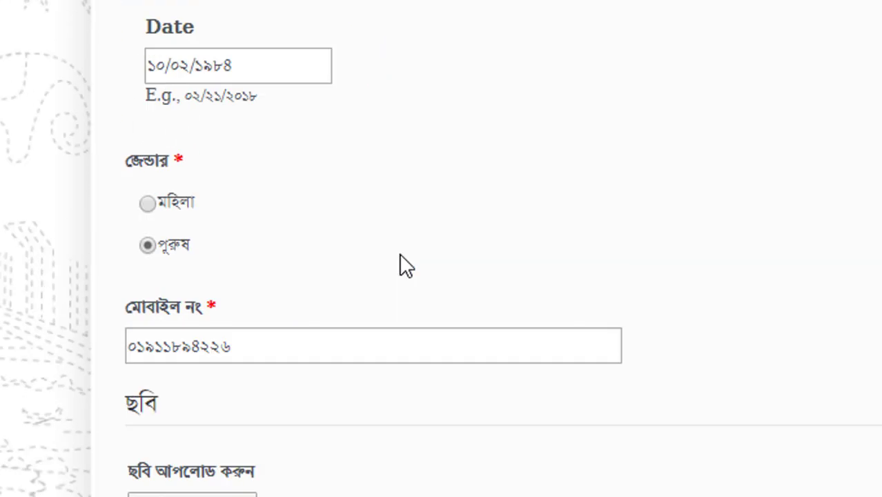
pyautogui.scroll(7, 399, 252)
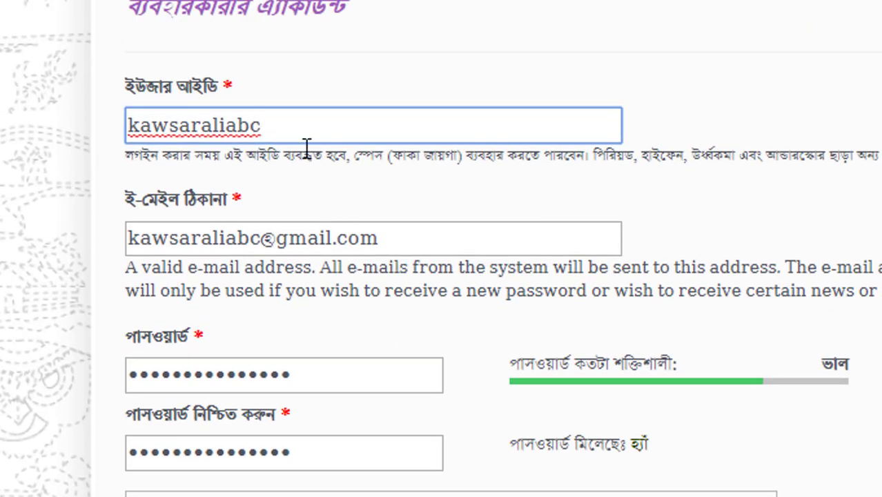
pyautogui.press('BackSpace')
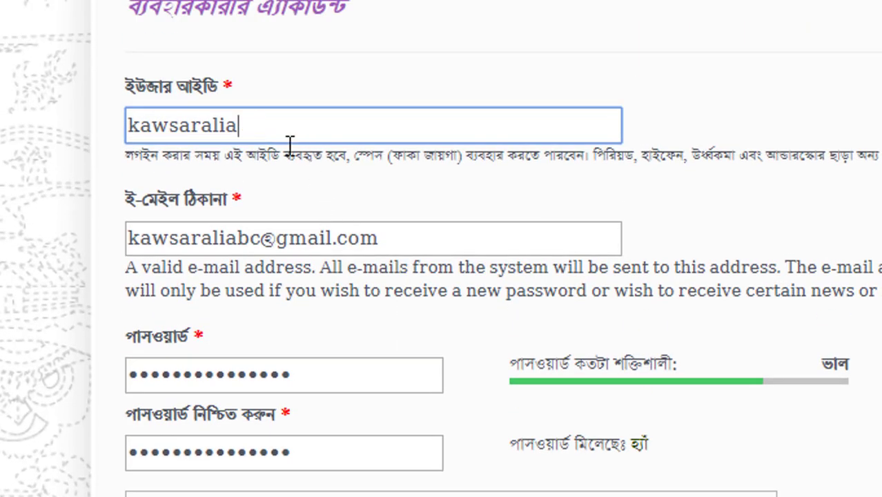
pyautogui.press('BackSpace')
pyautogui.click(80, 243)
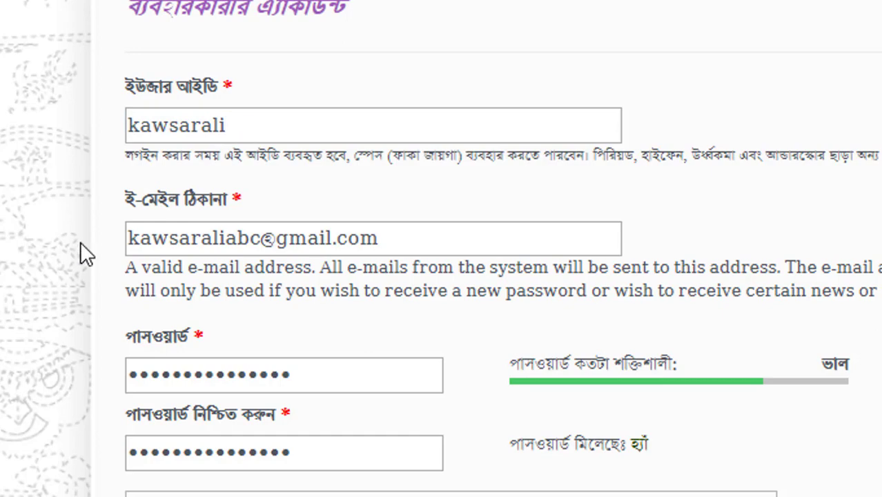
pyautogui.scroll(-10, 233, 291)
pyautogui.scroll(10, 240, 302)
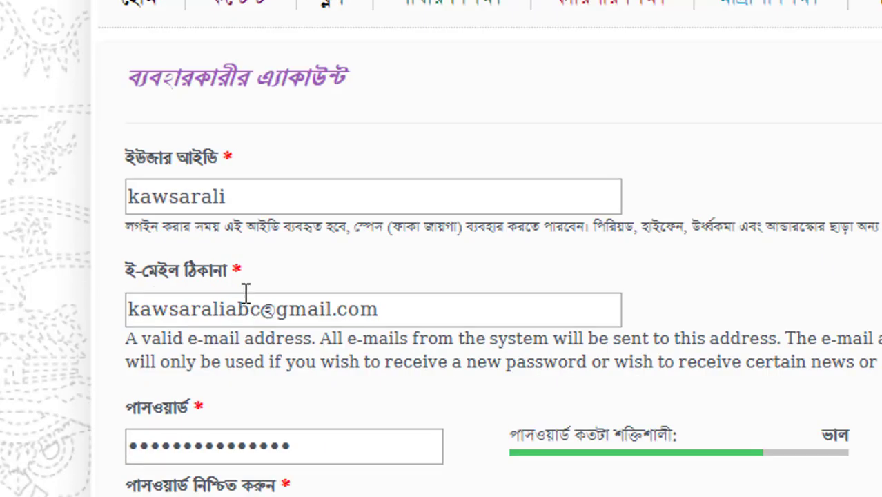
pyautogui.click(204, 197)
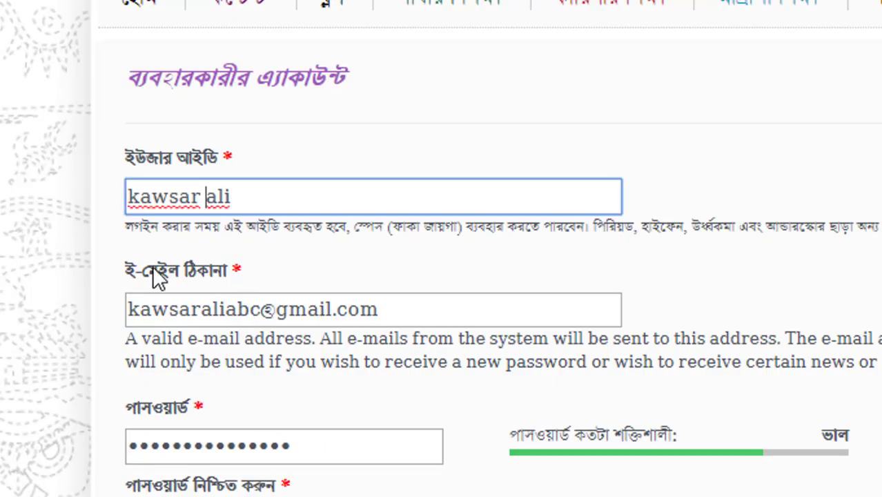
pyautogui.click(51, 240)
pyautogui.scroll(-15, 52, 240)
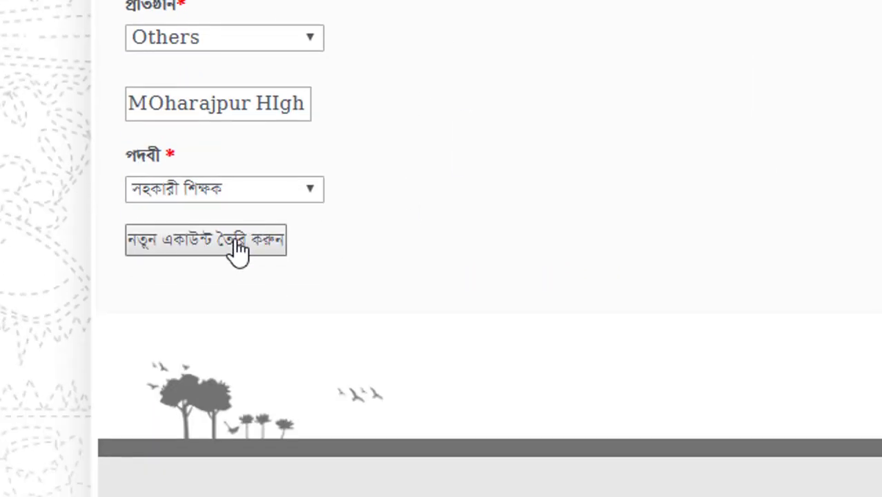
# - Submit the registration with নতুন একাউন্ট তৈরি করুন and save the site password in the browser
pyautogui.click(237, 252)
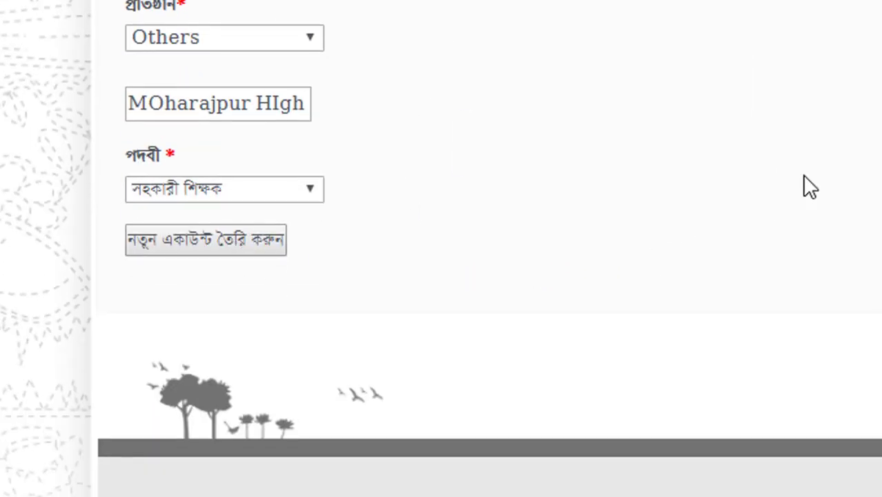
pyautogui.scroll(10, 442, 248)
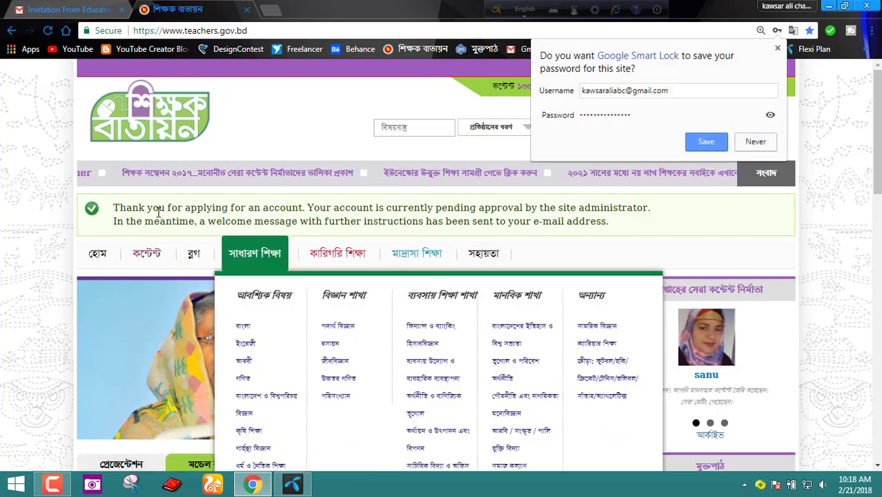
pyautogui.click(711, 142)
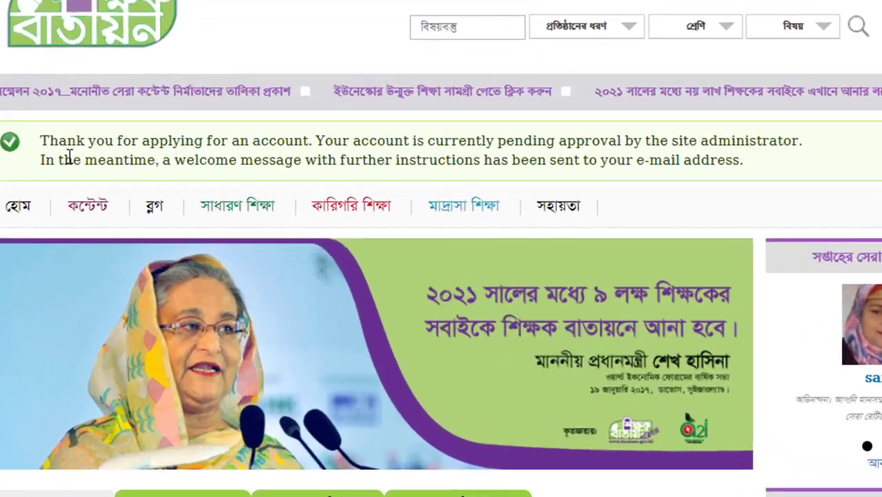